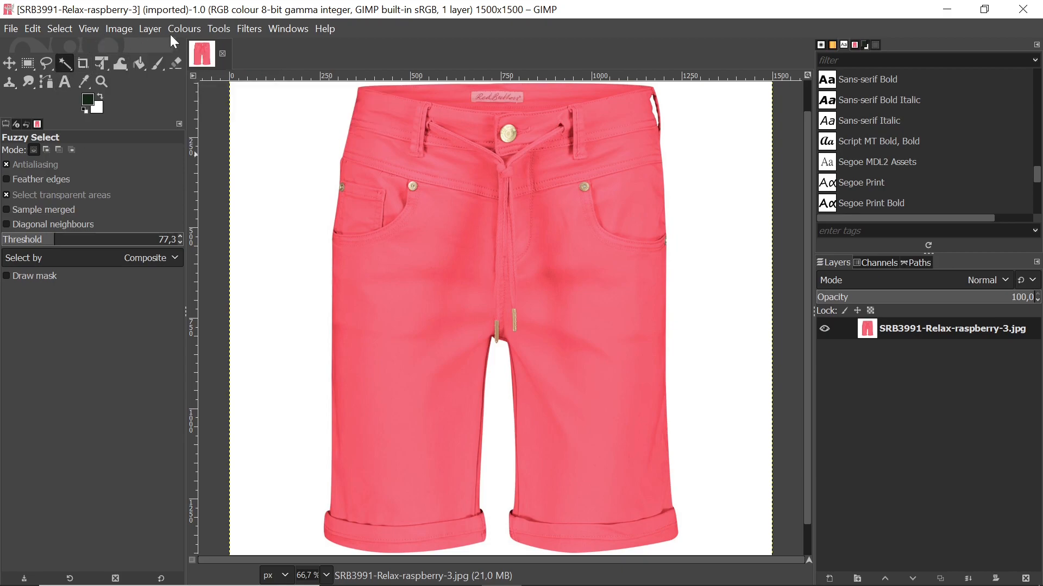
- Select the red shorts with the Fuzzy Select tool and raise its threshold to 82,3
{"action": "left_click", "coordinate": [217, 30]}
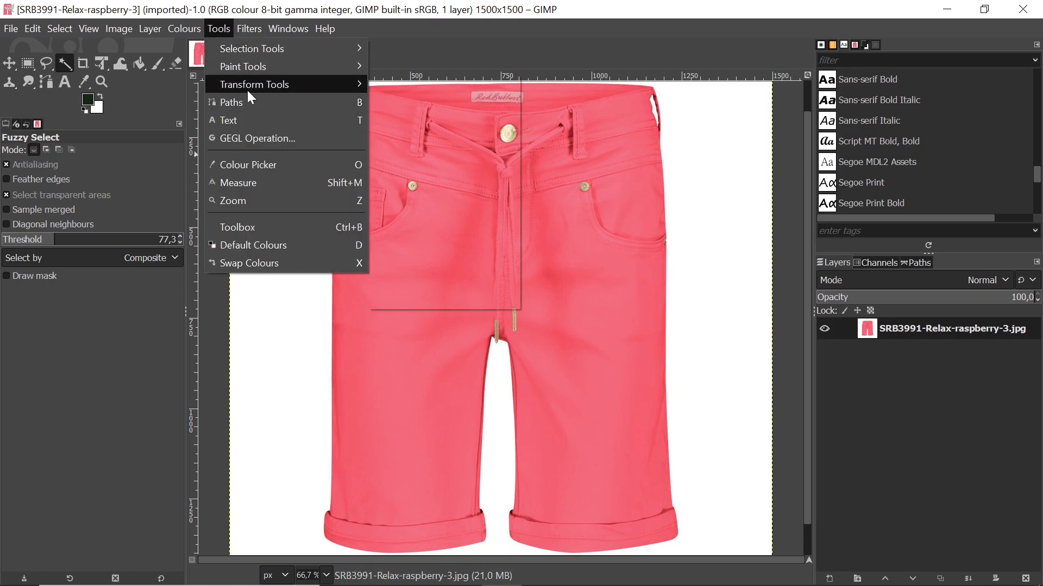
{"action": "mouse_move", "coordinate": [285, 51]}
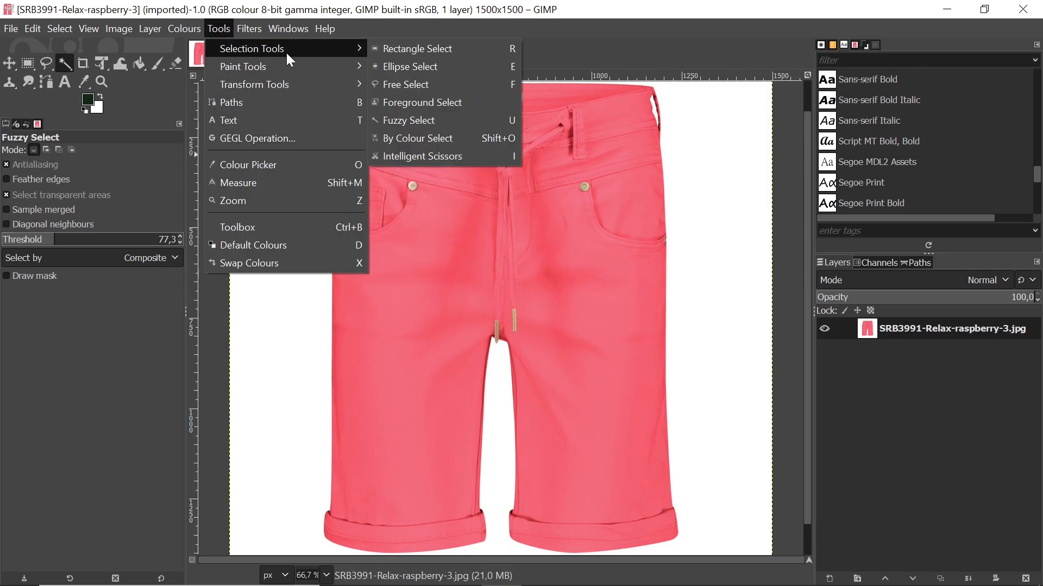
{"action": "left_click", "coordinate": [453, 121]}
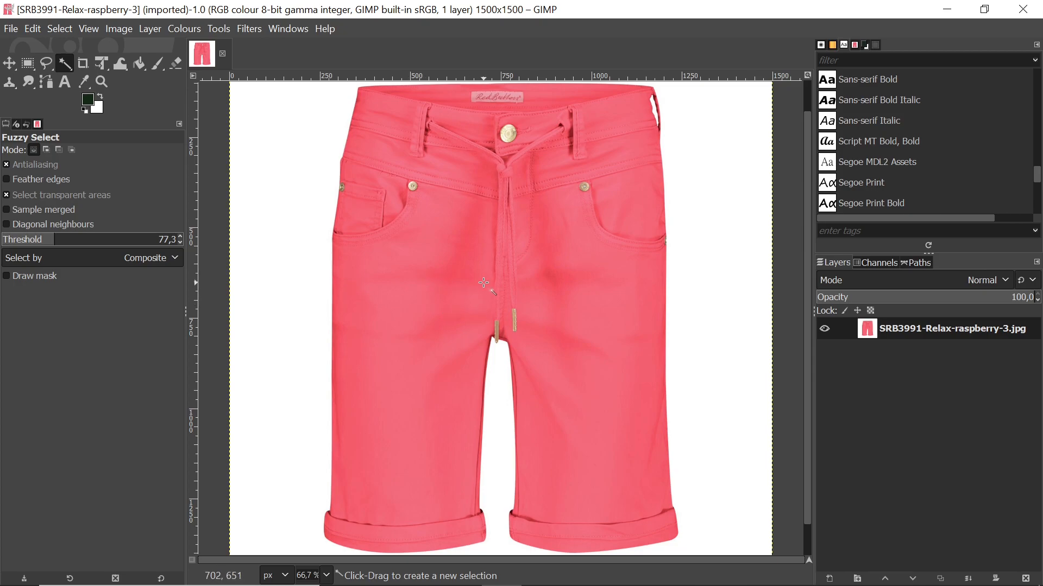
{"action": "left_click", "coordinate": [398, 324]}
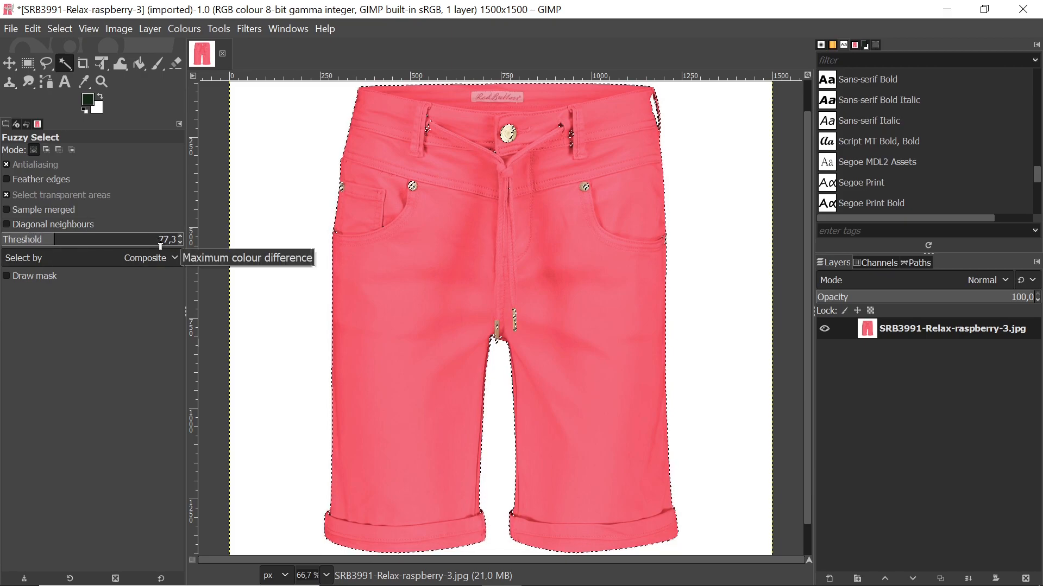
{"action": "scroll", "coordinate": [181, 237], "scroll_direction": "up", "scroll_amount": 4}
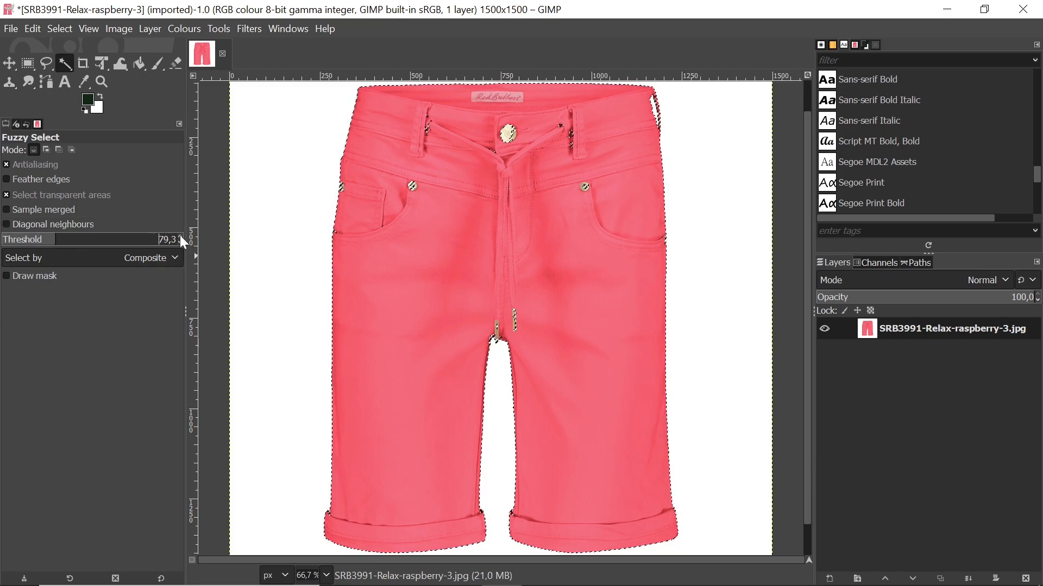
{"action": "scroll", "coordinate": [182, 239], "scroll_direction": "up", "scroll_amount": 1}
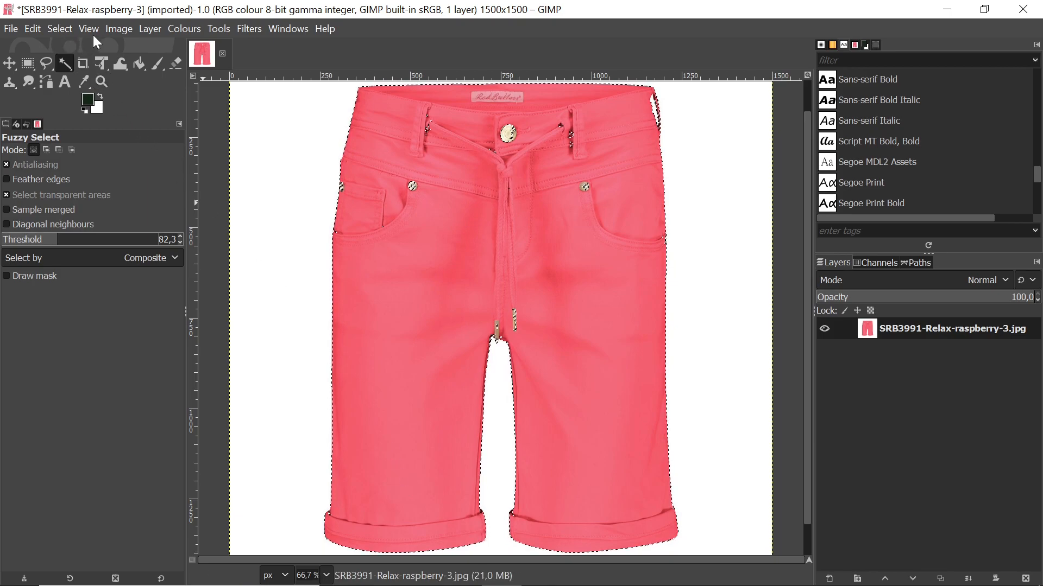
- Copy the selected shorts to the clipboard and dismiss the Windows Backup notification
{"action": "left_click", "coordinate": [31, 28]}
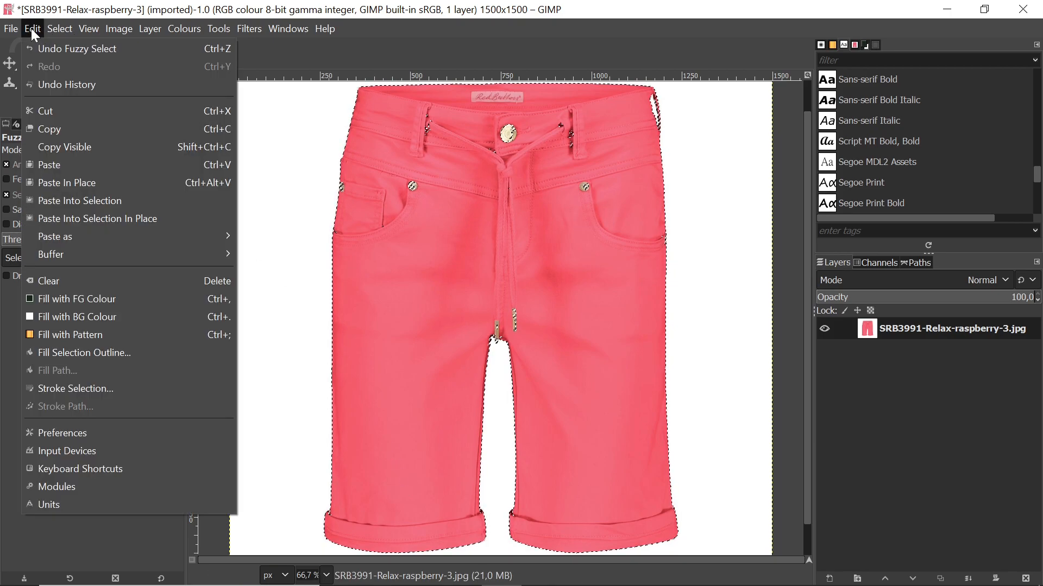
{"action": "left_click", "coordinate": [60, 130]}
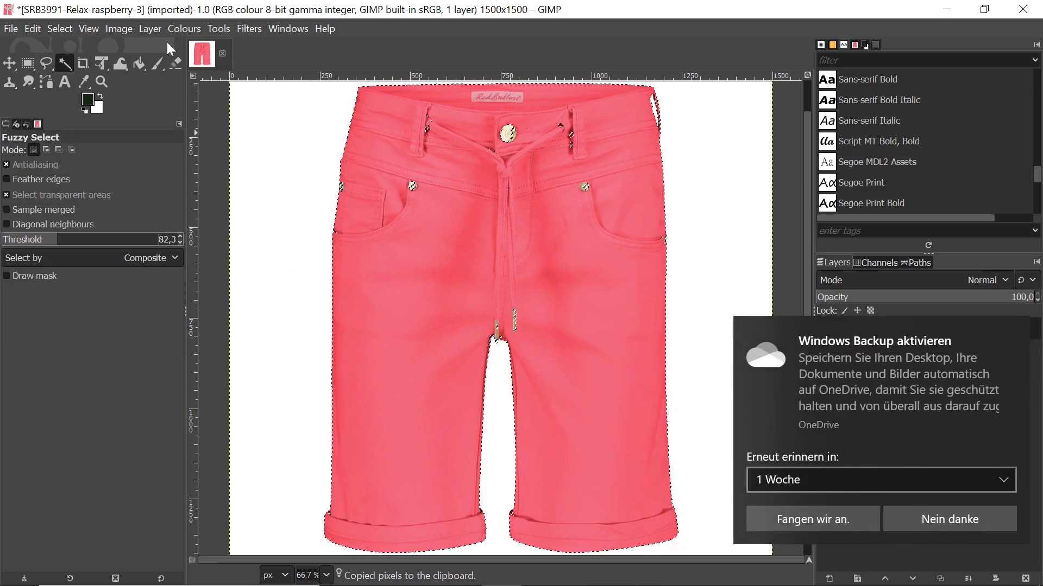
{"action": "left_click", "coordinate": [1008, 329]}
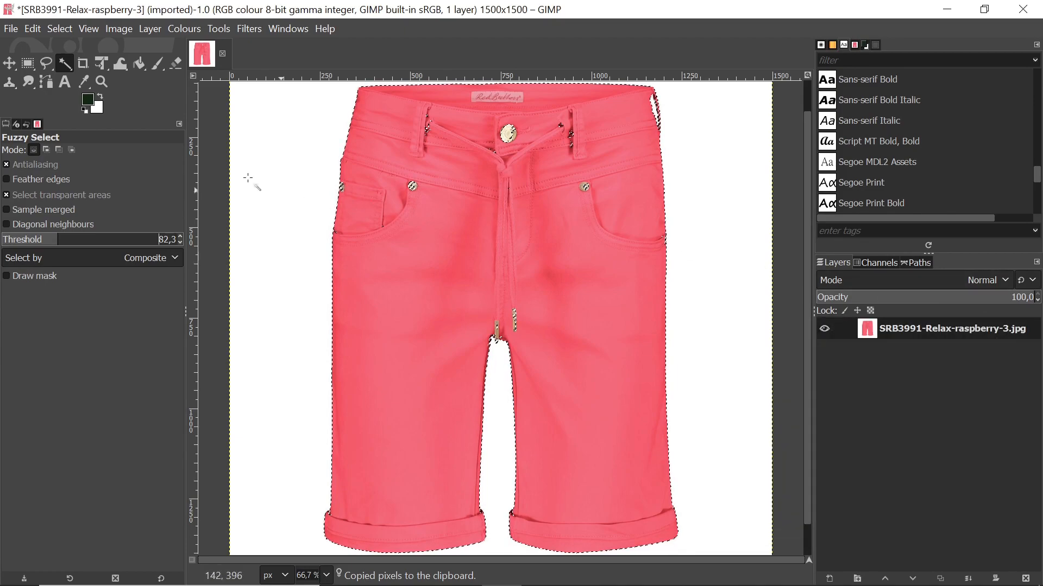
- Create a 1500 × 1500 px layer named Layer110 filled with Transparency and paste the copied shorts onto it
{"action": "left_click", "coordinate": [151, 31]}
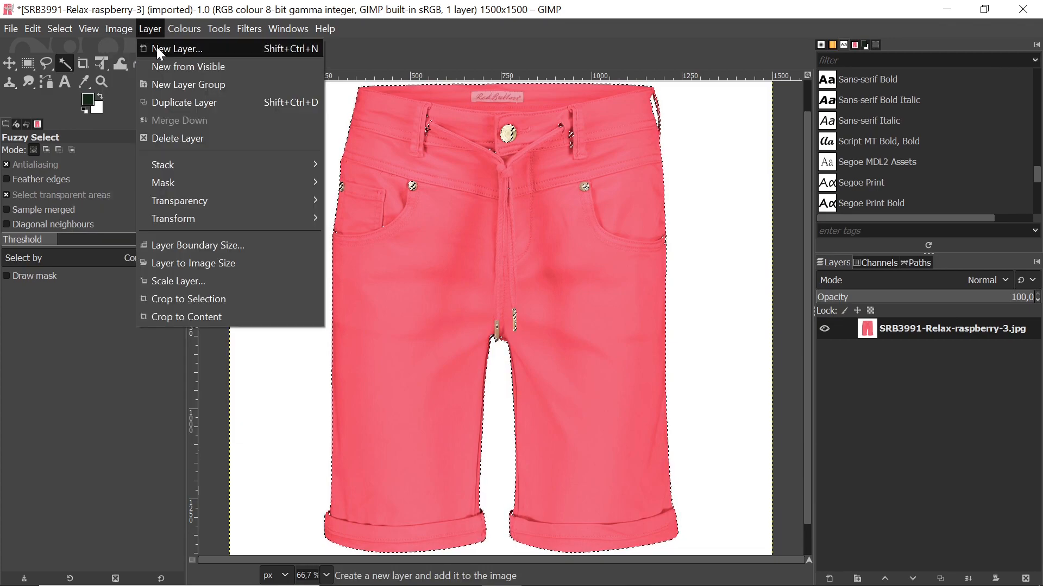
{"action": "left_click", "coordinate": [157, 46]}
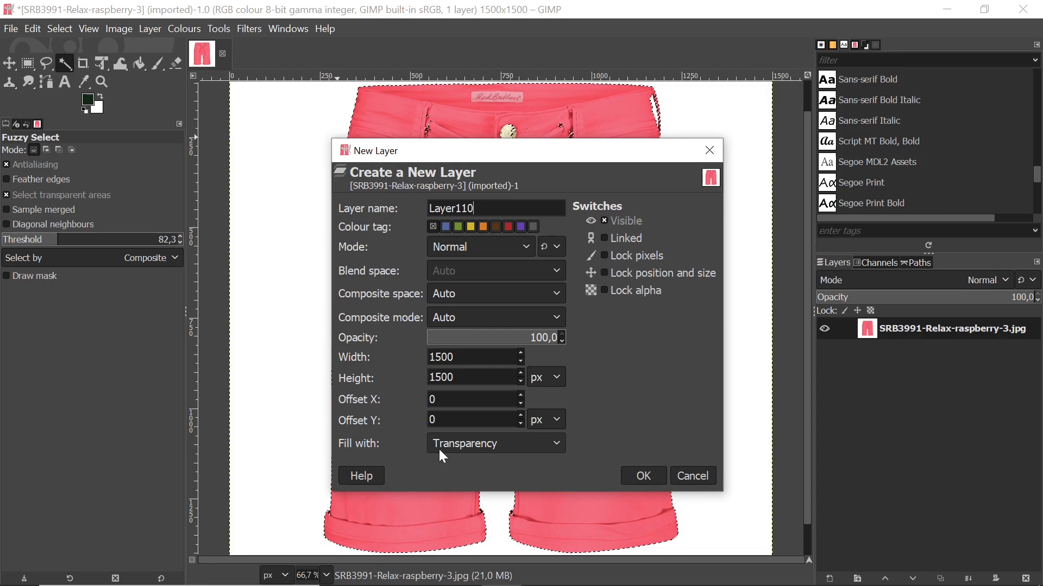
{"action": "left_click", "coordinate": [526, 443]}
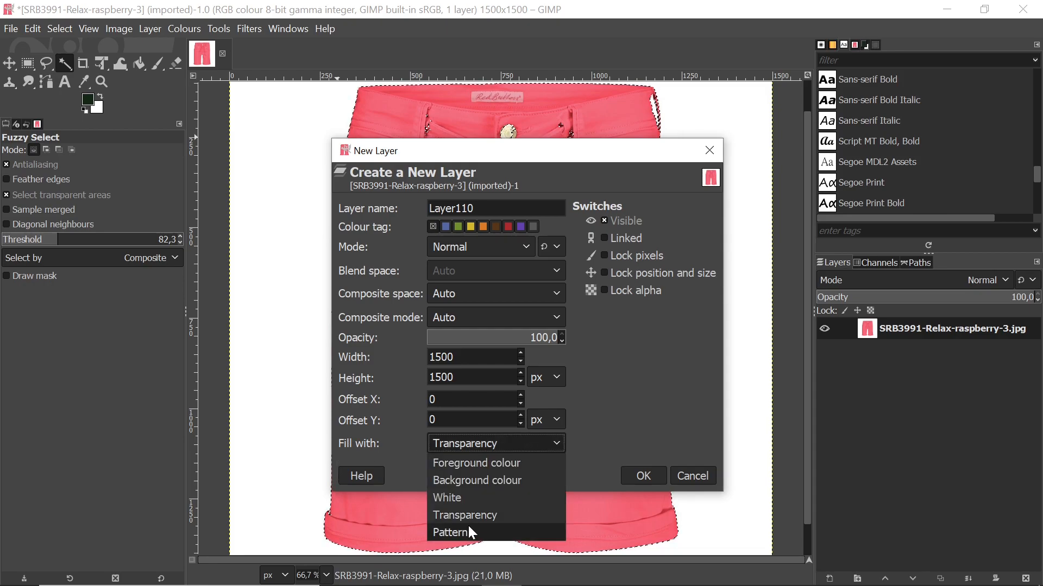
{"action": "left_click", "coordinate": [482, 515]}
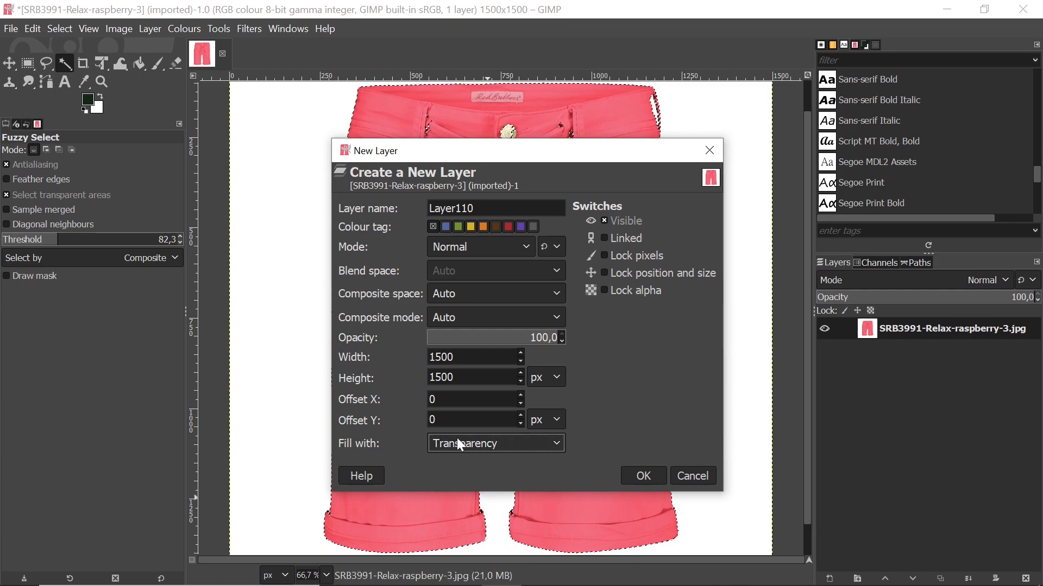
{"action": "left_click", "coordinate": [643, 476]}
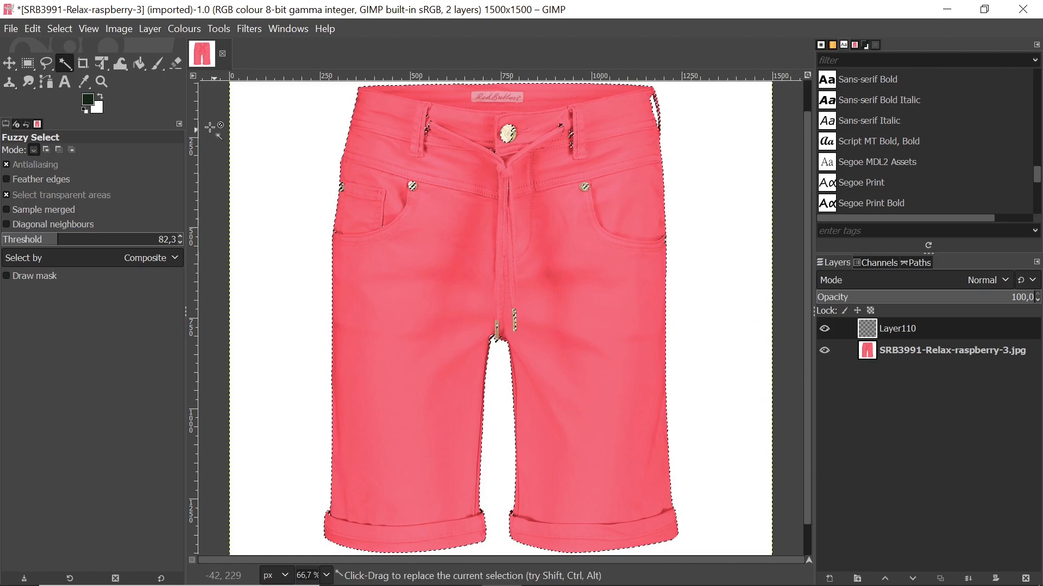
{"action": "left_click", "coordinate": [33, 29]}
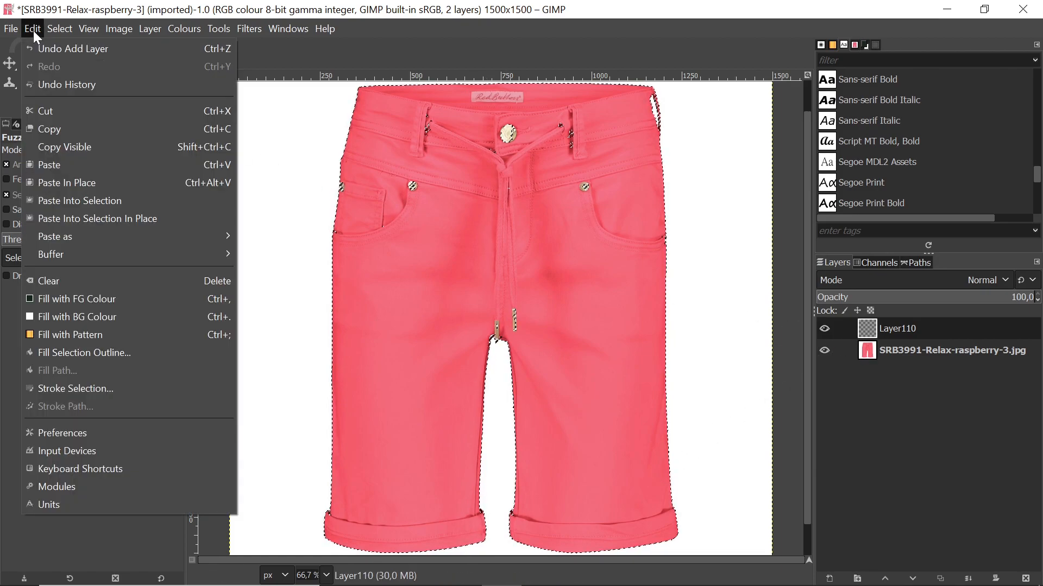
{"action": "left_click", "coordinate": [73, 165]}
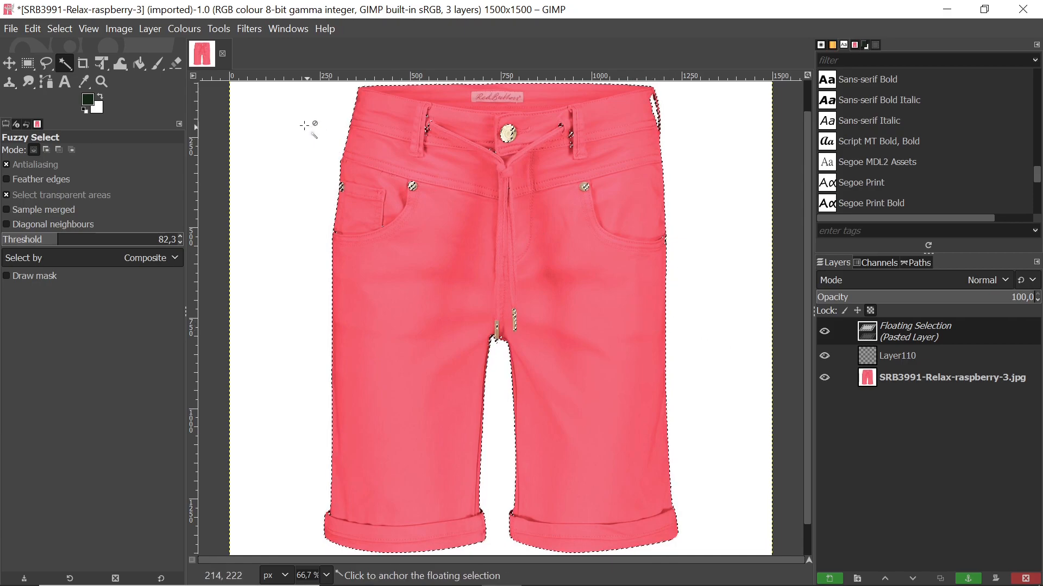
- Colourise the pasted shorts and shift the colourise colour's hue towards blue
{"action": "left_click", "coordinate": [184, 30]}
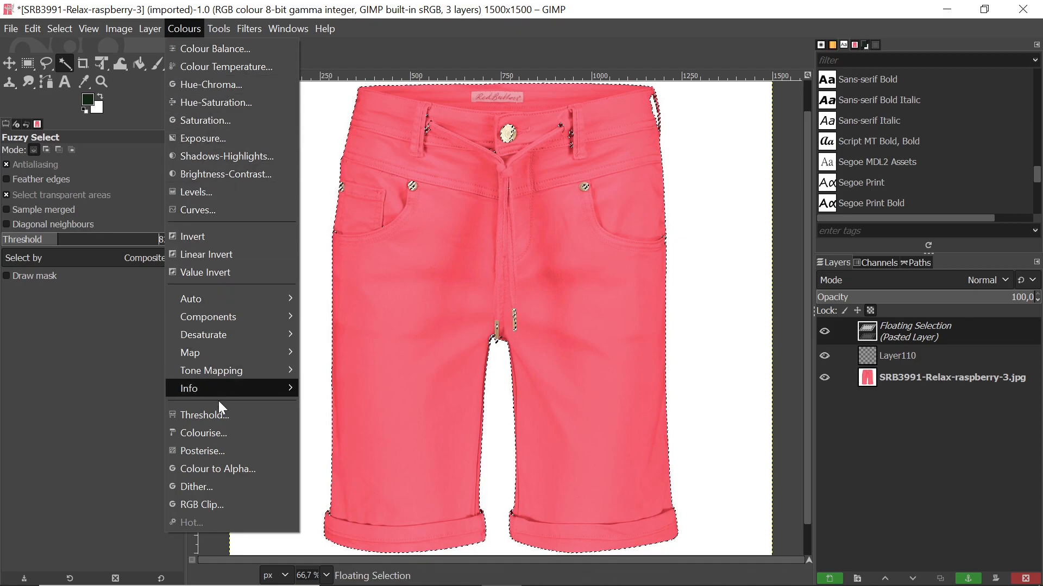
{"action": "left_click", "coordinate": [216, 434]}
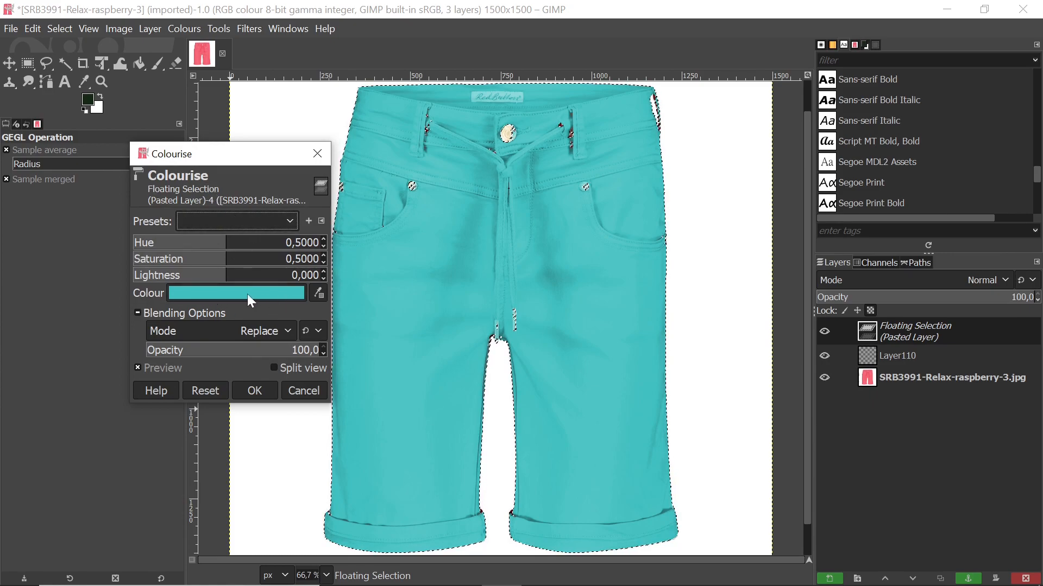
{"action": "left_click", "coordinate": [276, 293]}
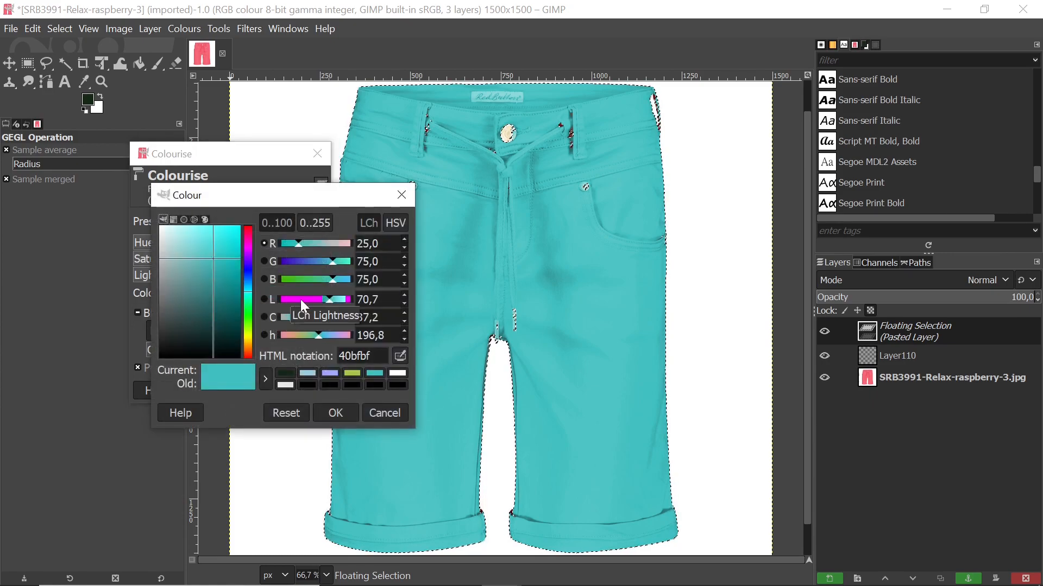
{"action": "left_click_drag", "start_coordinate": [251, 293], "coordinate": [249, 263]}
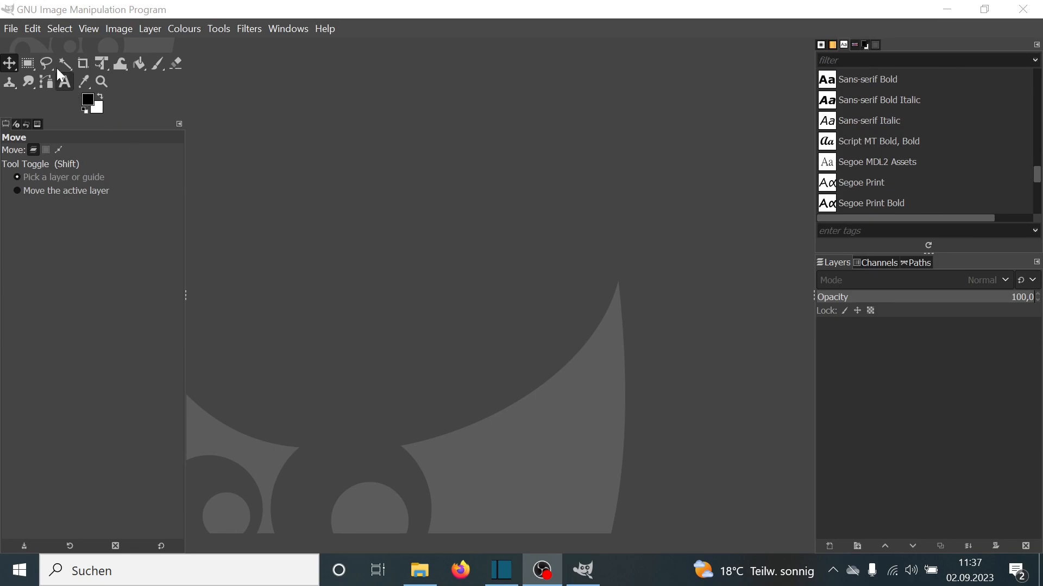
- Open the image 11.png from the recently used files
{"action": "left_click", "coordinate": [15, 28]}
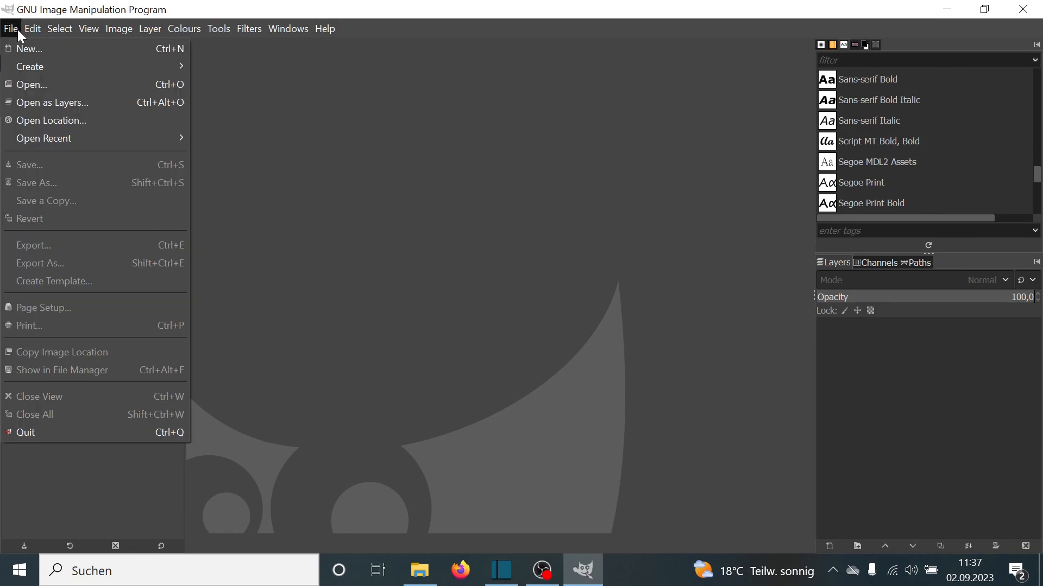
{"action": "left_click", "coordinate": [33, 83]}
{"action": "left_click", "coordinate": [270, 186]}
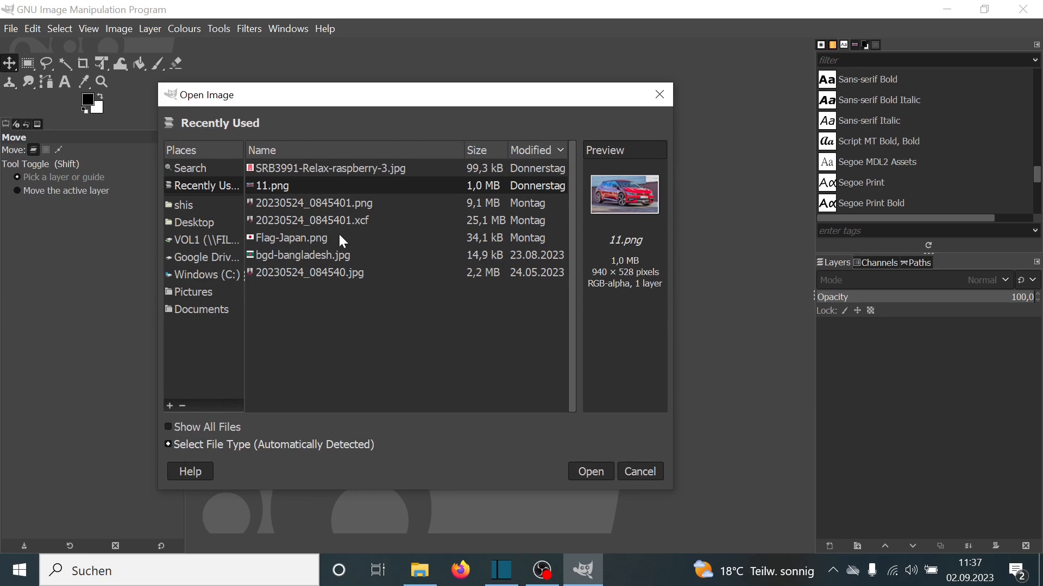
{"action": "left_click", "coordinate": [587, 468]}
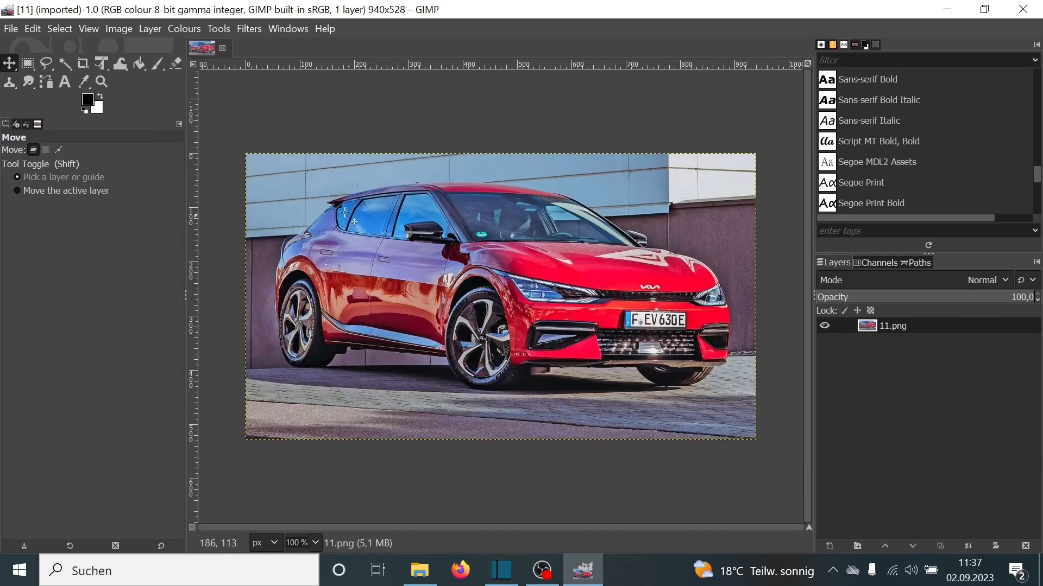
- Start a path with the Paths tool at the windscreen's lower-left corner and trace its left edge up to the roof corner
{"action": "left_click", "coordinate": [46, 83]}
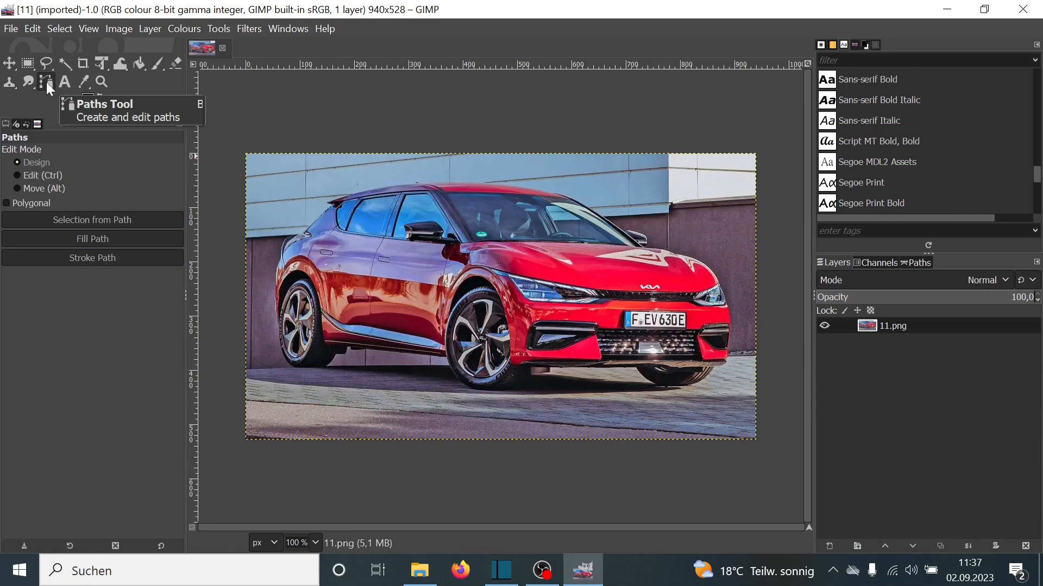
{"action": "left_click", "coordinate": [476, 237]}
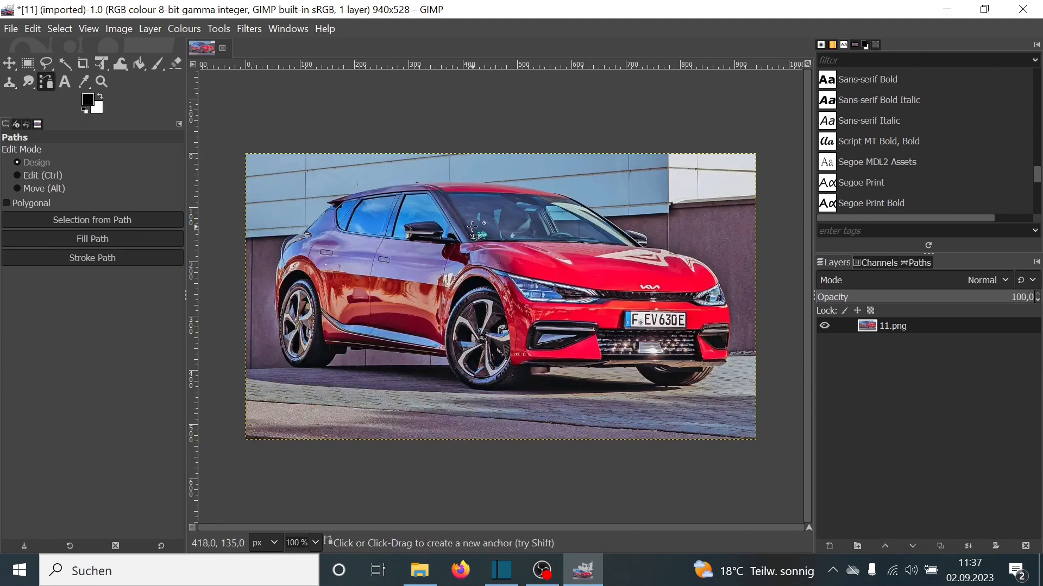
{"action": "left_click", "coordinate": [457, 212]}
{"action": "left_click", "coordinate": [450, 197]}
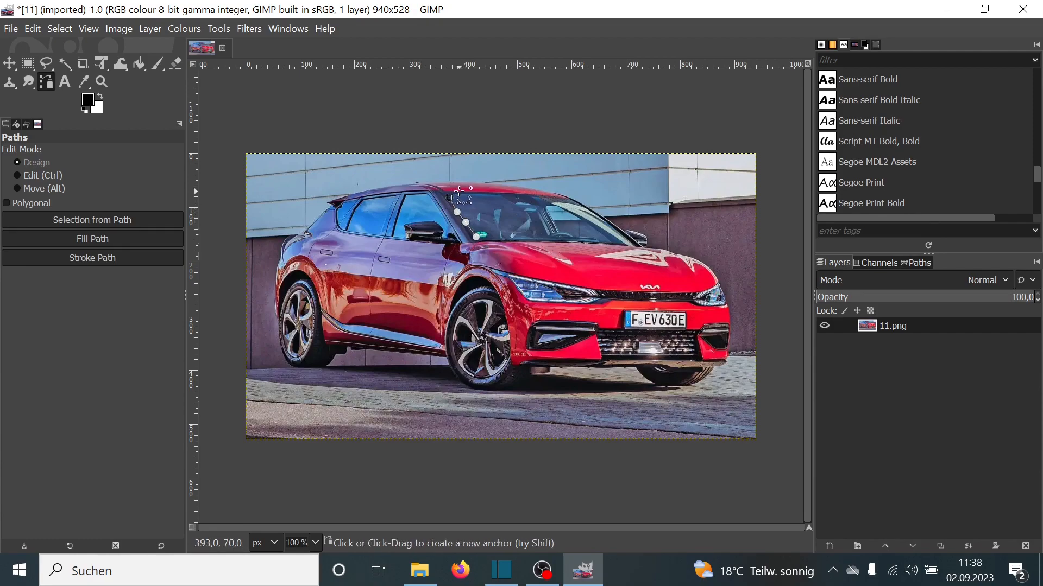
{"action": "left_click", "coordinate": [465, 194]}
{"action": "key", "text": "ctrl+z"}
{"action": "left_click", "coordinate": [446, 191]}
- Continue the path along the windscreen's upper edge and down its right edge to the lower-right corner
{"action": "left_click", "coordinate": [464, 193]}
{"action": "left_click", "coordinate": [500, 192]}
{"action": "left_click", "coordinate": [521, 193]}
{"action": "left_click", "coordinate": [556, 194]}
{"action": "left_click", "coordinate": [575, 196]}
{"action": "left_click", "coordinate": [586, 205]}
{"action": "left_click", "coordinate": [596, 214]}
{"action": "left_click", "coordinate": [612, 224]}
{"action": "left_click", "coordinate": [629, 236]}
{"action": "left_click", "coordinate": [636, 243]}
- Trace the path back along the right half of the windscreen's lower edge
{"action": "left_click", "coordinate": [613, 241]}
{"action": "left_click", "coordinate": [581, 241]}
{"action": "left_click", "coordinate": [560, 240]}
{"action": "left_click", "coordinate": [534, 240]}
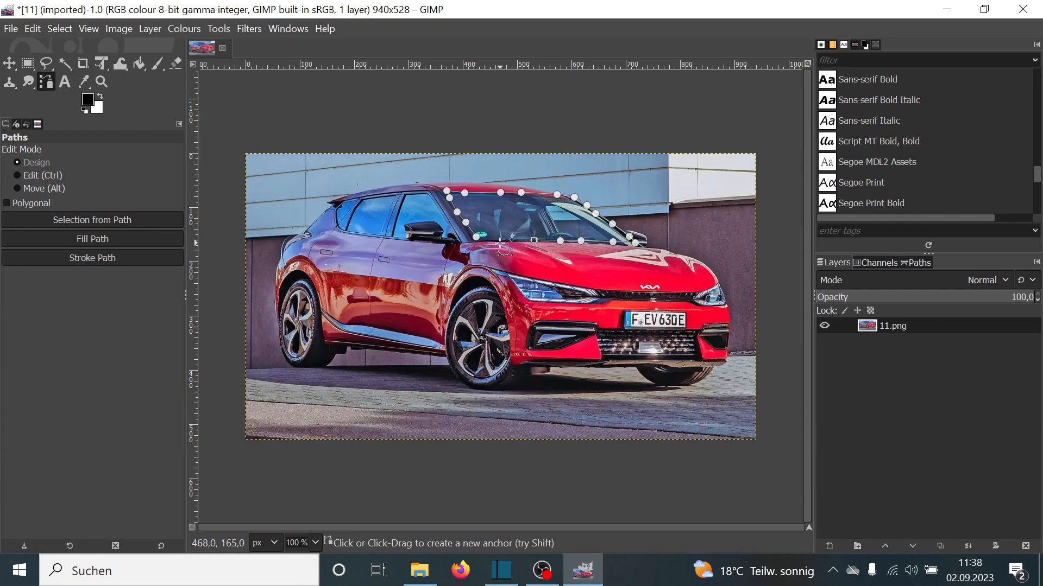
{"action": "left_click", "coordinate": [477, 237]}
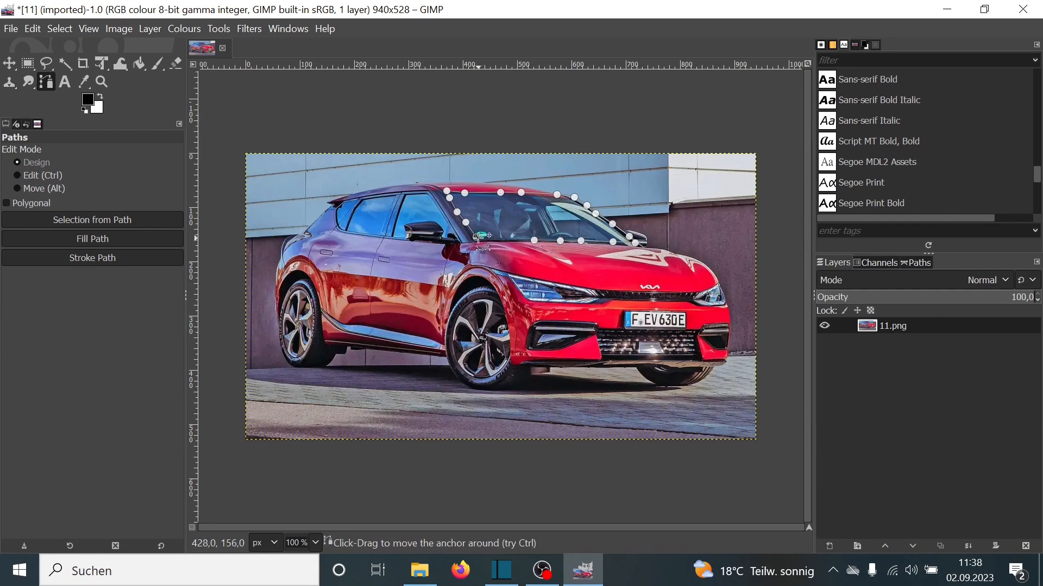
{"action": "left_click", "coordinate": [499, 241]}
{"action": "key", "text": "ctrl+z"}
{"action": "left_click", "coordinate": [534, 240]}
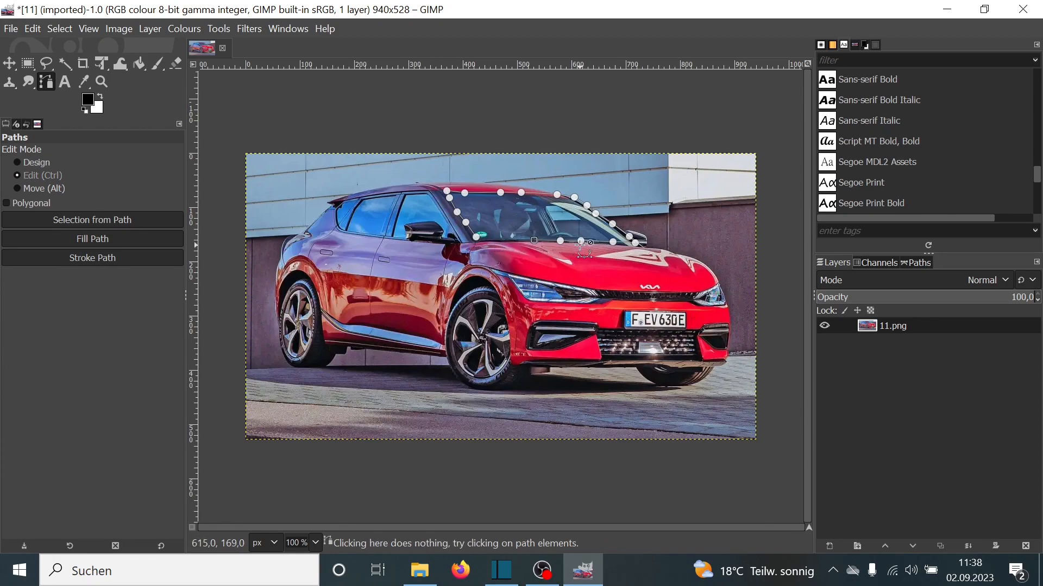
- Complete the path along the rest of the windscreen's lower edge, ending beside its starting anchor
{"action": "left_click", "coordinate": [515, 241]}
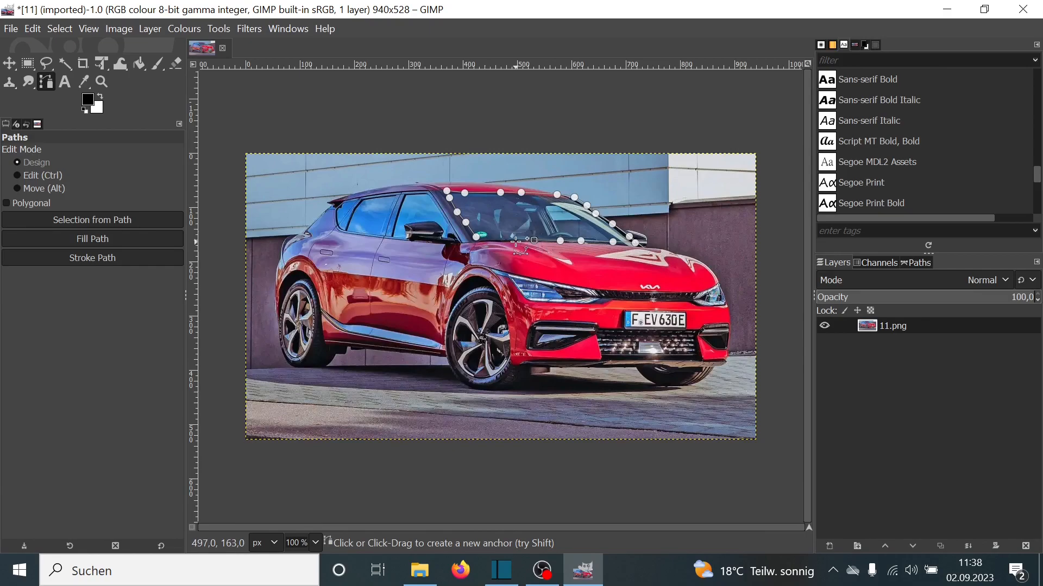
{"action": "left_click", "coordinate": [497, 241]}
{"action": "left_click", "coordinate": [478, 239]}
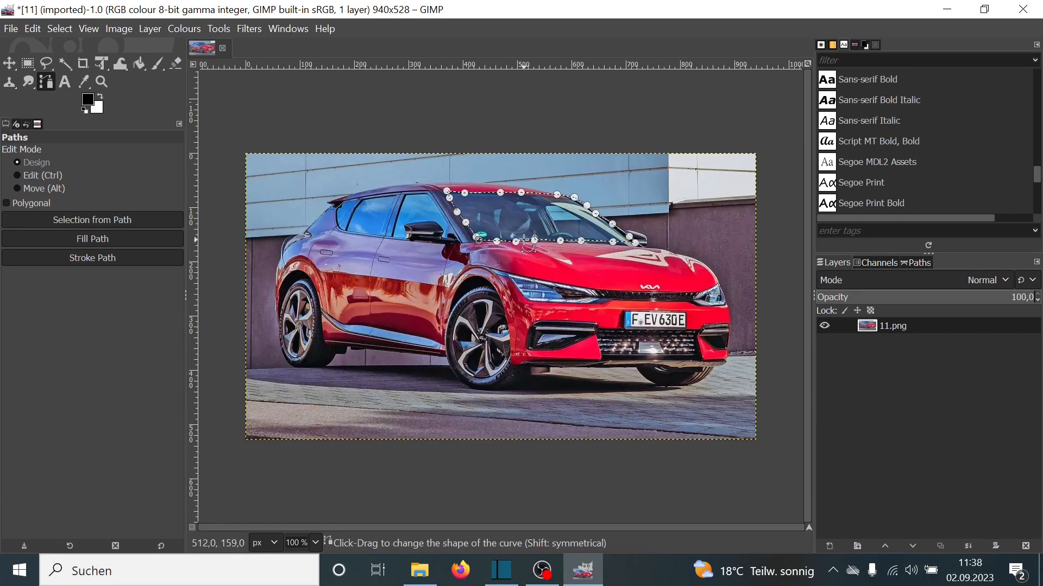
- Create a selection from the windscreen path
{"action": "right_click", "coordinate": [536, 208]}
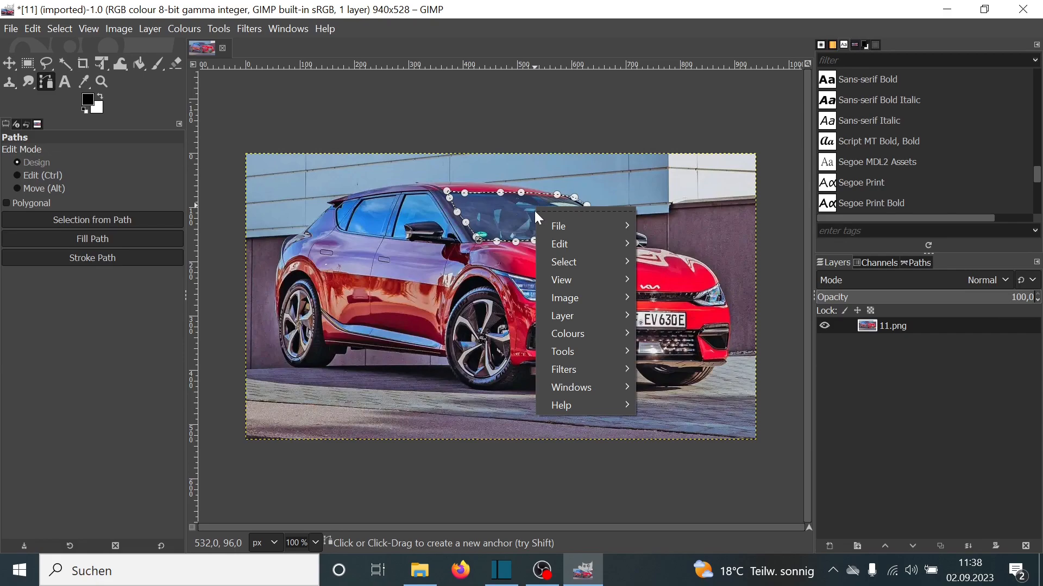
{"action": "mouse_move", "coordinate": [563, 260]}
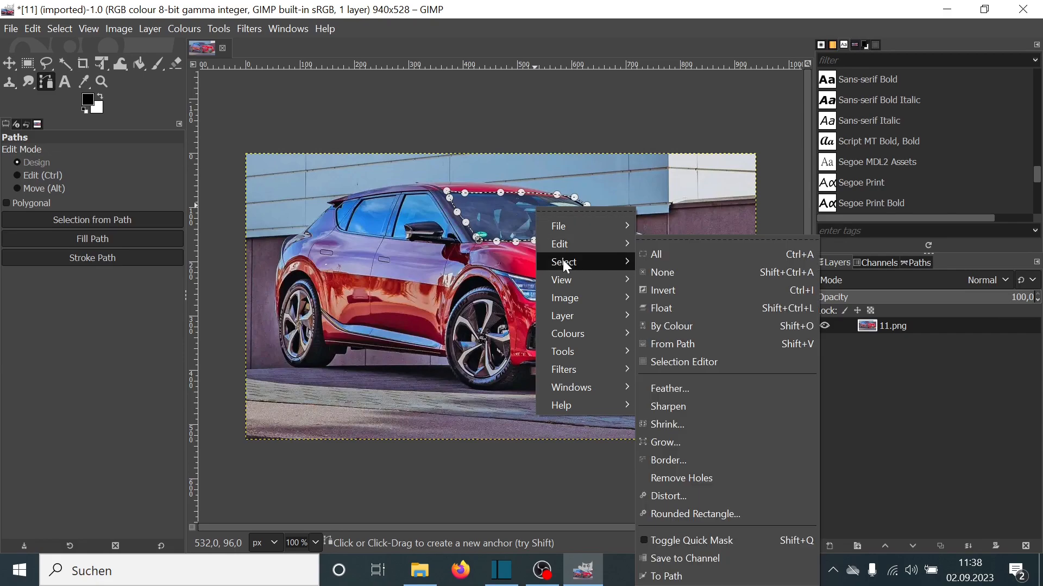
{"action": "left_click", "coordinate": [705, 344]}
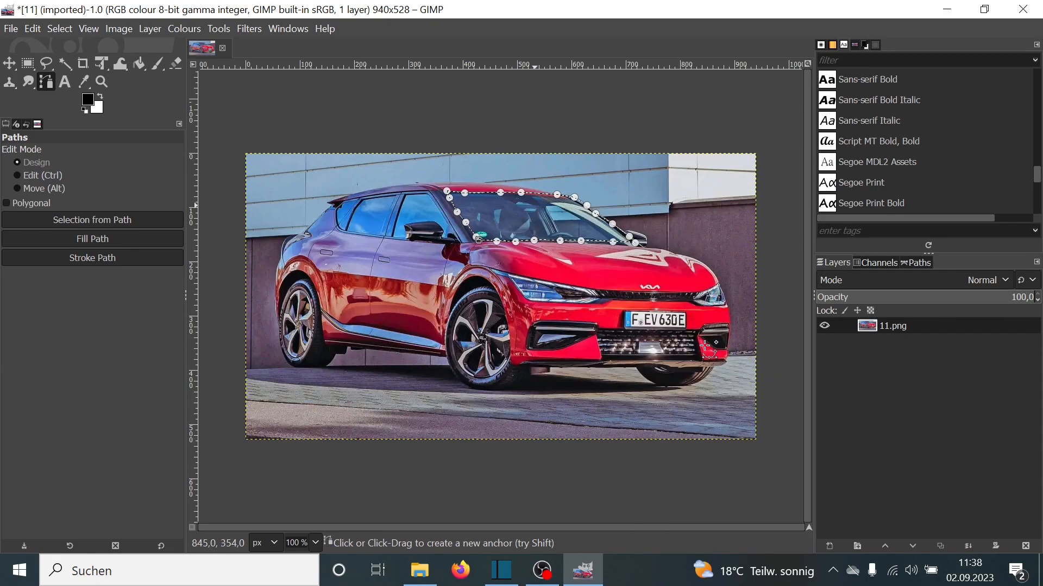
- Add a new transparent 940 × 528 px layer above the car image, keeping the default layer settings
{"action": "left_click", "coordinate": [151, 27]}
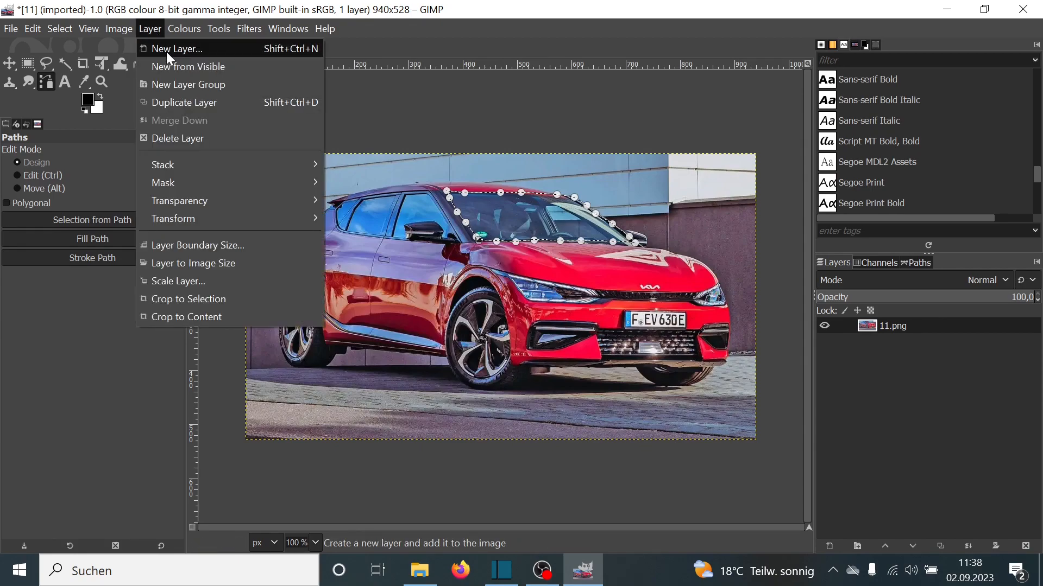
{"action": "left_click", "coordinate": [166, 51]}
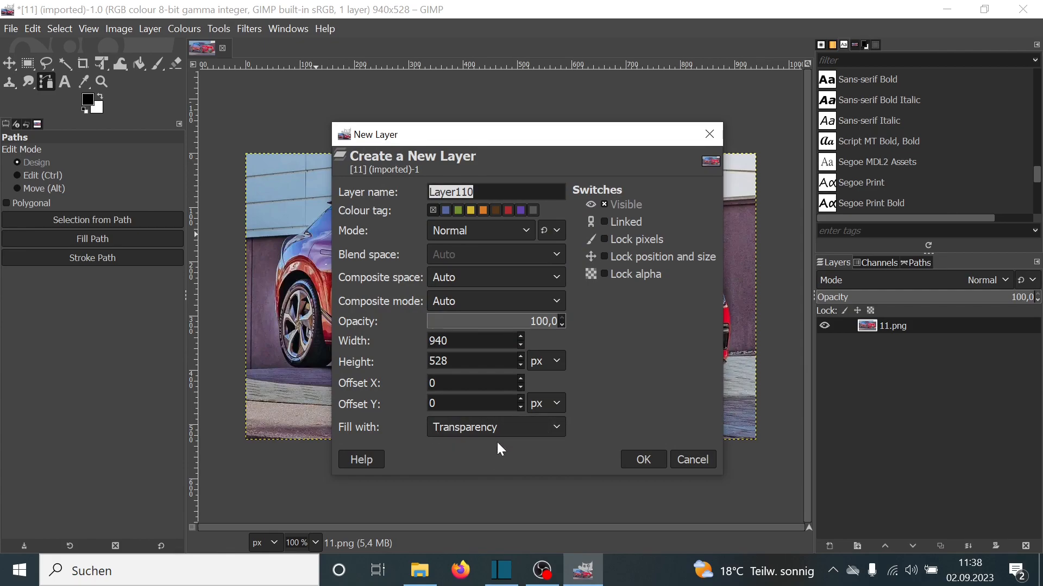
{"action": "left_click", "coordinate": [643, 460]}
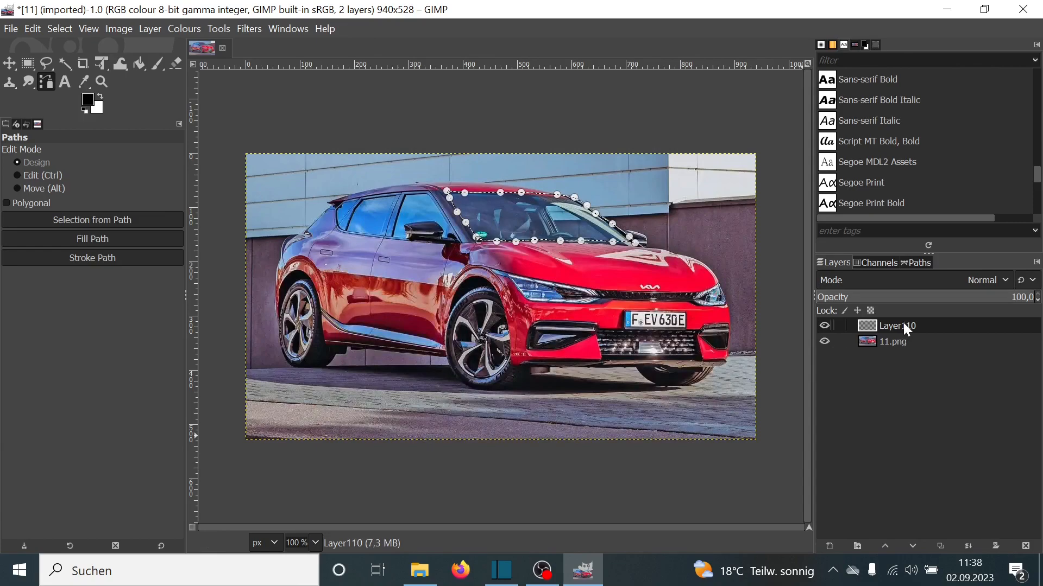
- Set the new layer's blend mode to Overlay
{"action": "left_click", "coordinate": [1006, 281]}
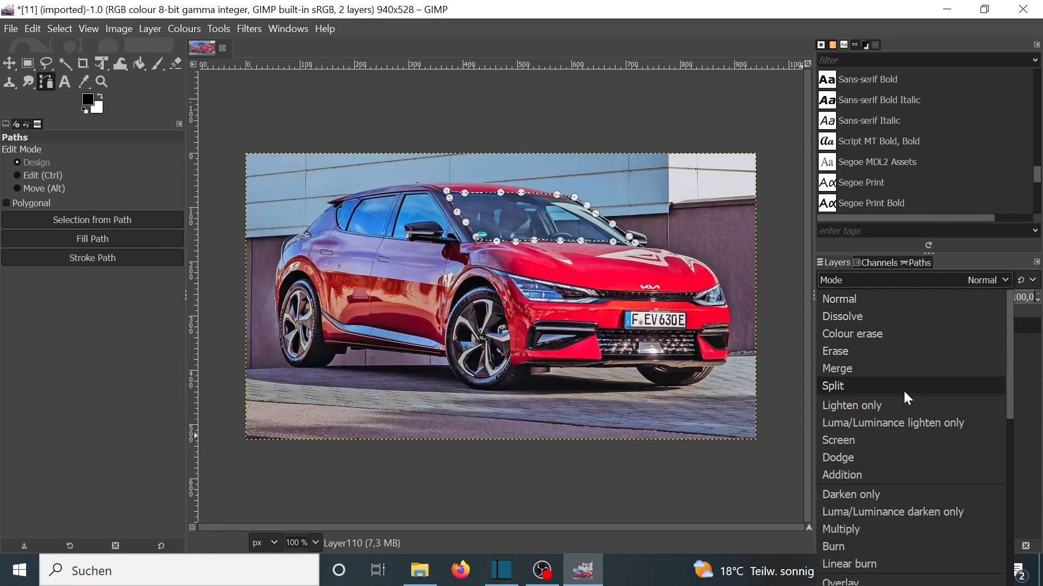
{"action": "scroll", "coordinate": [888, 435], "scroll_direction": "down", "scroll_amount": 5}
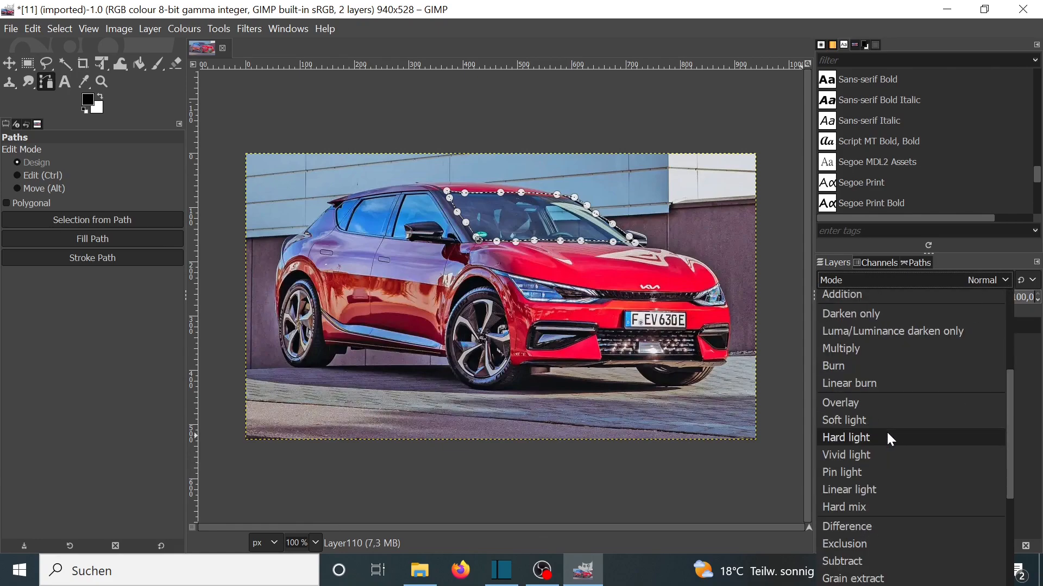
{"action": "scroll", "coordinate": [888, 437], "scroll_direction": "down", "scroll_amount": 1}
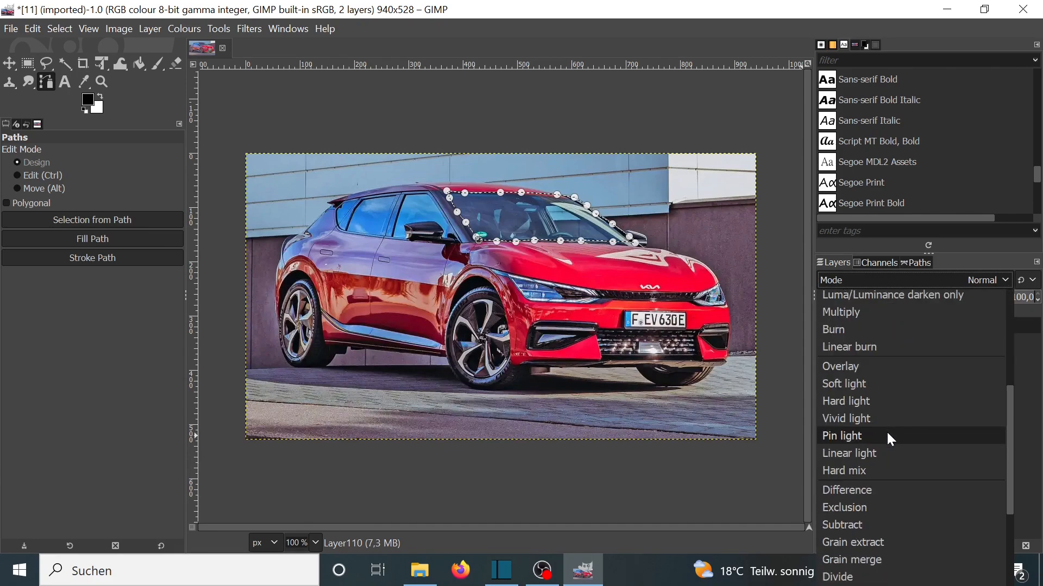
{"action": "scroll", "coordinate": [887, 433], "scroll_direction": "down", "scroll_amount": 3}
{"action": "scroll", "coordinate": [887, 433], "scroll_direction": "up", "scroll_amount": 3}
{"action": "left_click", "coordinate": [851, 369]}
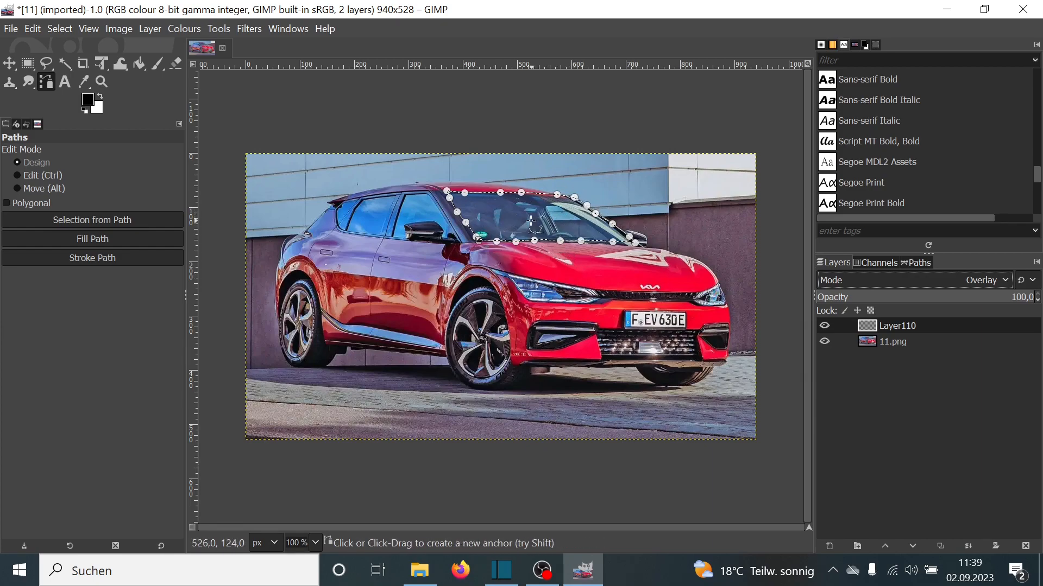
- Paint the selected windscreen red with the Paintbrush at size 638, using foreground colour b20000
{"action": "left_click", "coordinate": [154, 66]}
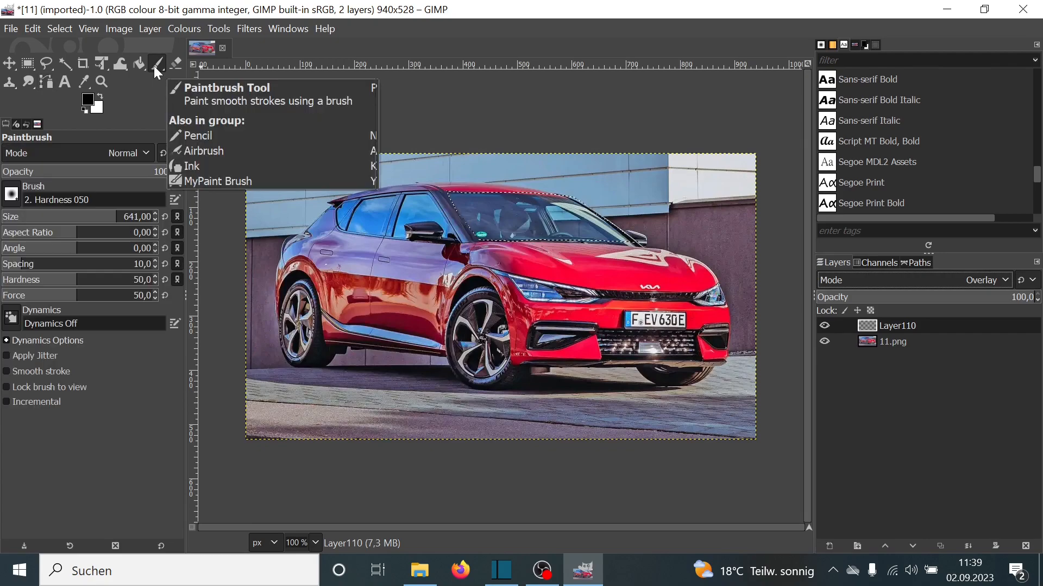
{"action": "left_click", "coordinate": [90, 107]}
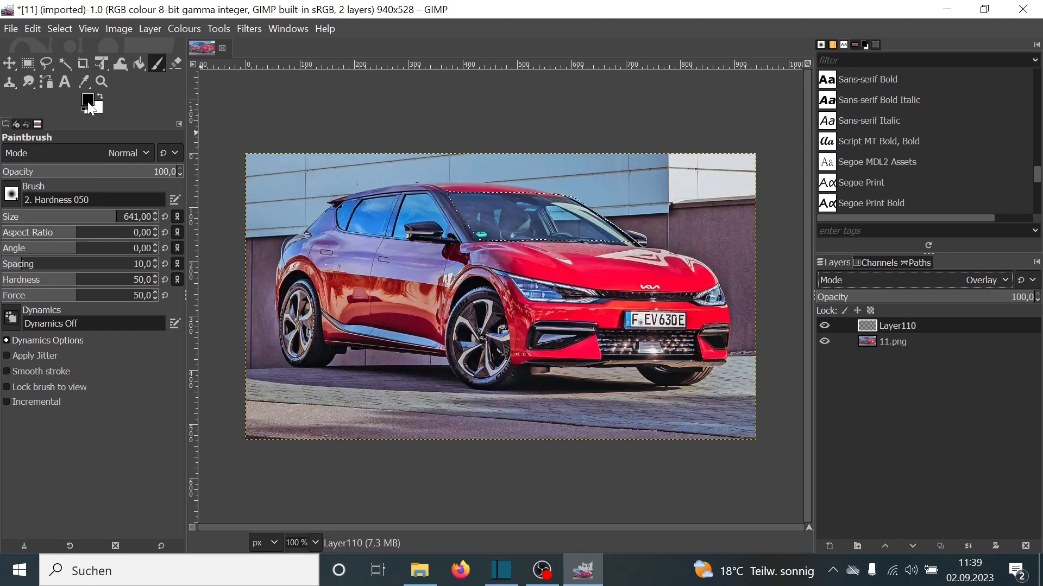
{"action": "left_click_drag", "start_coordinate": [227, 141], "coordinate": [336, 134]}
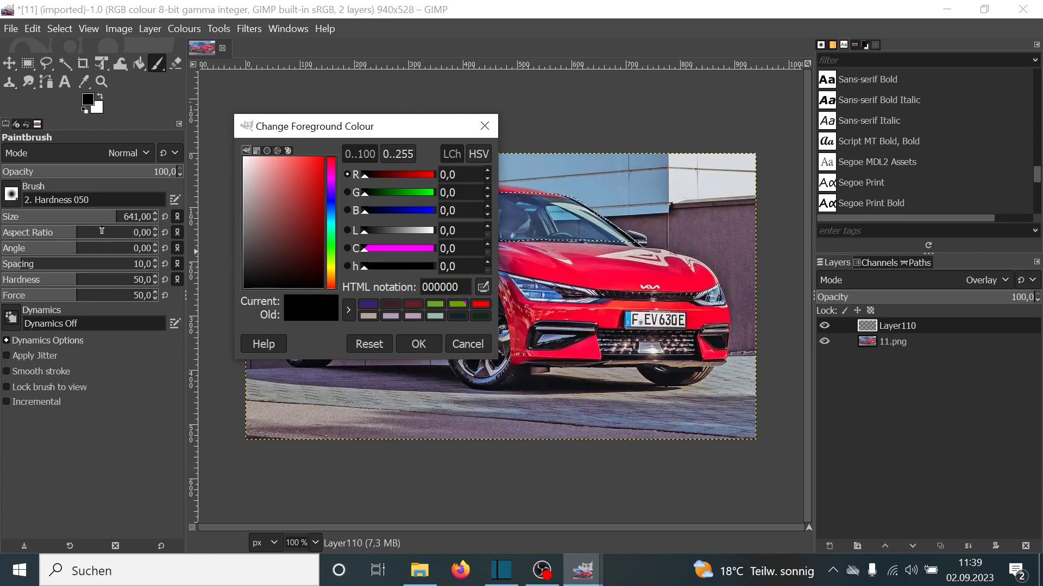
{"action": "left_click", "coordinate": [155, 219]}
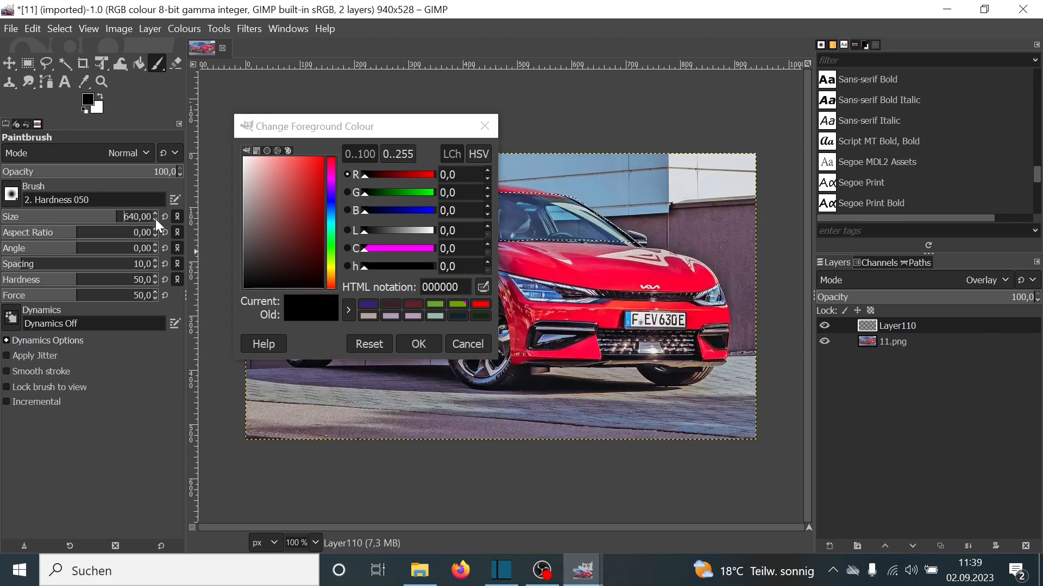
{"action": "left_click", "coordinate": [155, 214]}
{"action": "mouse_move", "coordinate": [364, 177]}
{"action": "left_mouse_down"}
{"action": "mouse_move", "coordinate": [424, 185]}
{"action": "mouse_move", "coordinate": [379, 180]}
{"action": "left_mouse_up"}
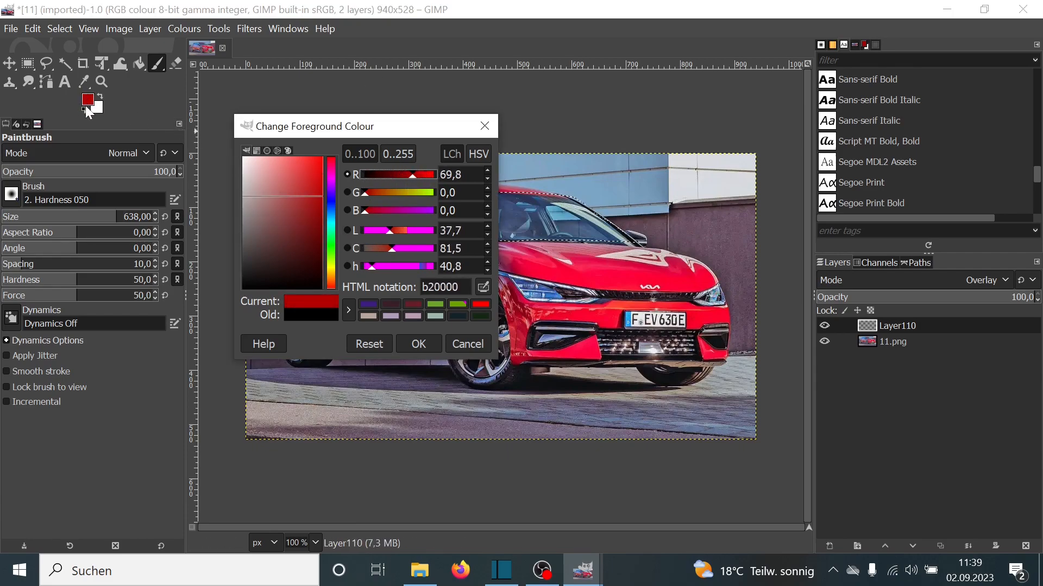
{"action": "left_click", "coordinate": [580, 233]}
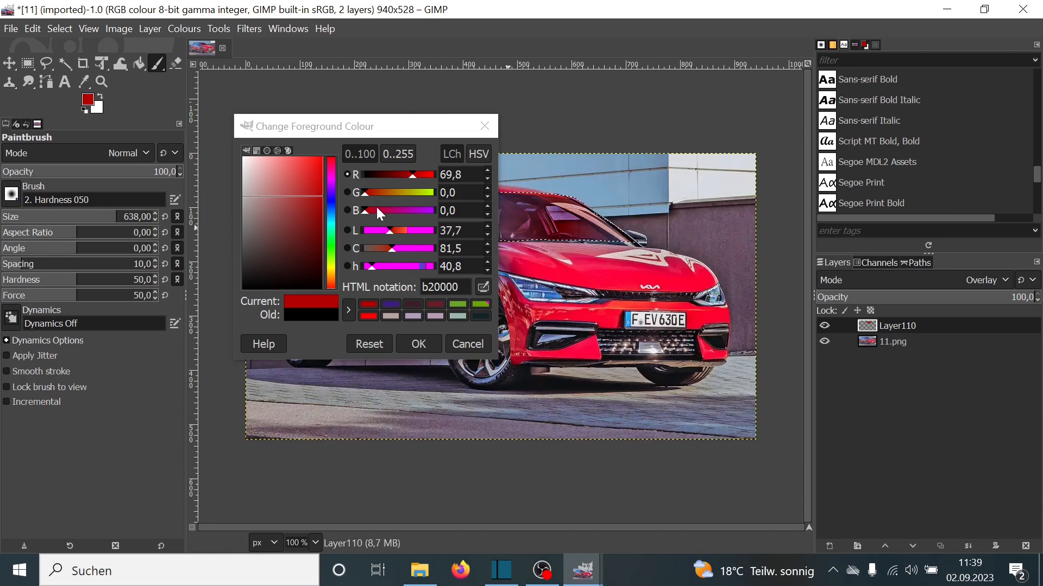
- Try repainting the windscreen selection with magenta b200a0 and with dark purple 2d202a
{"action": "left_click_drag", "start_coordinate": [363, 210], "coordinate": [407, 217]}
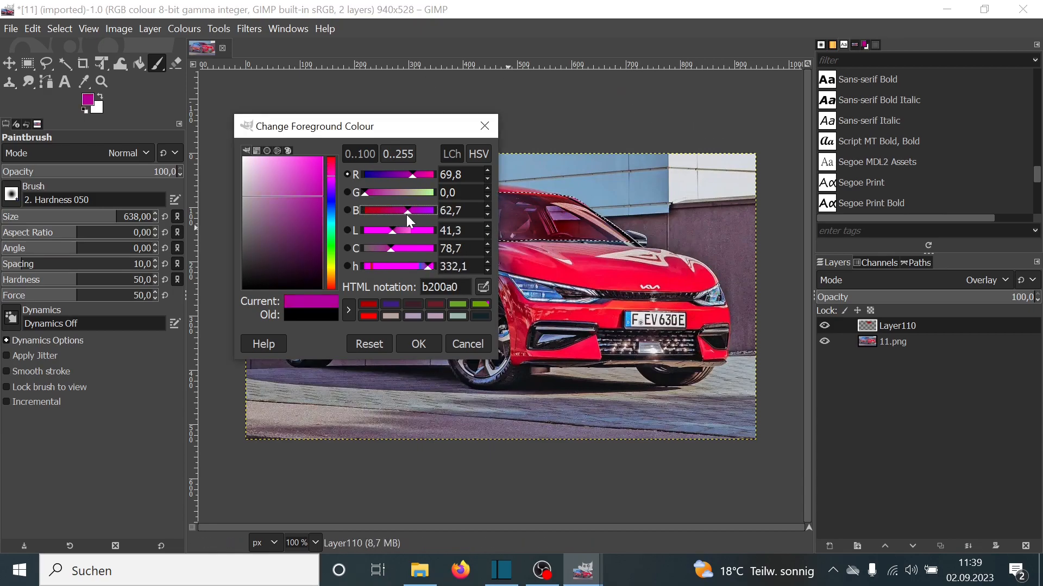
{"action": "left_click", "coordinate": [525, 229]}
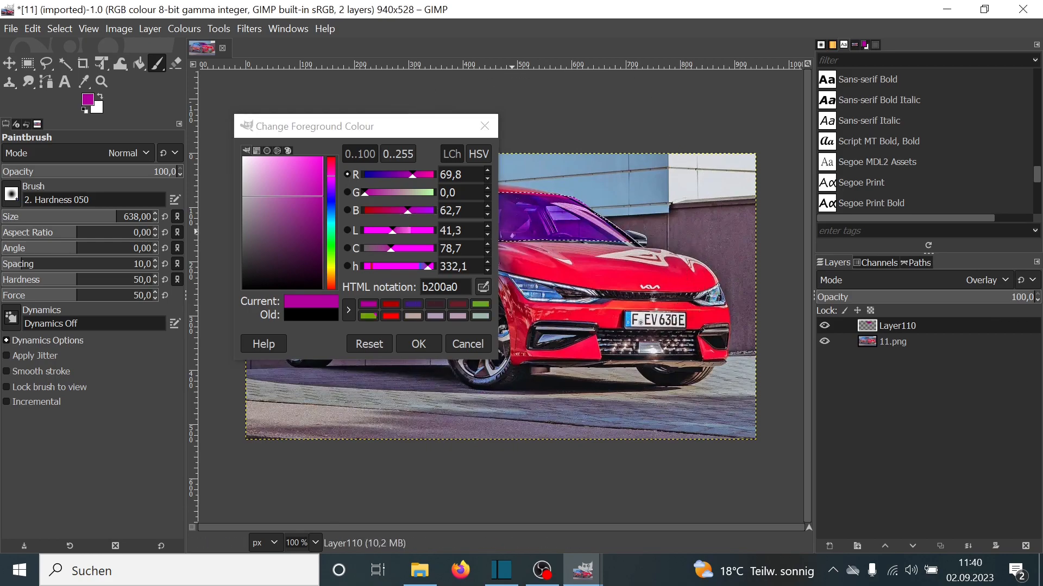
{"action": "left_click_drag", "start_coordinate": [390, 248], "coordinate": [373, 230]}
{"action": "left_click", "coordinate": [527, 228]}
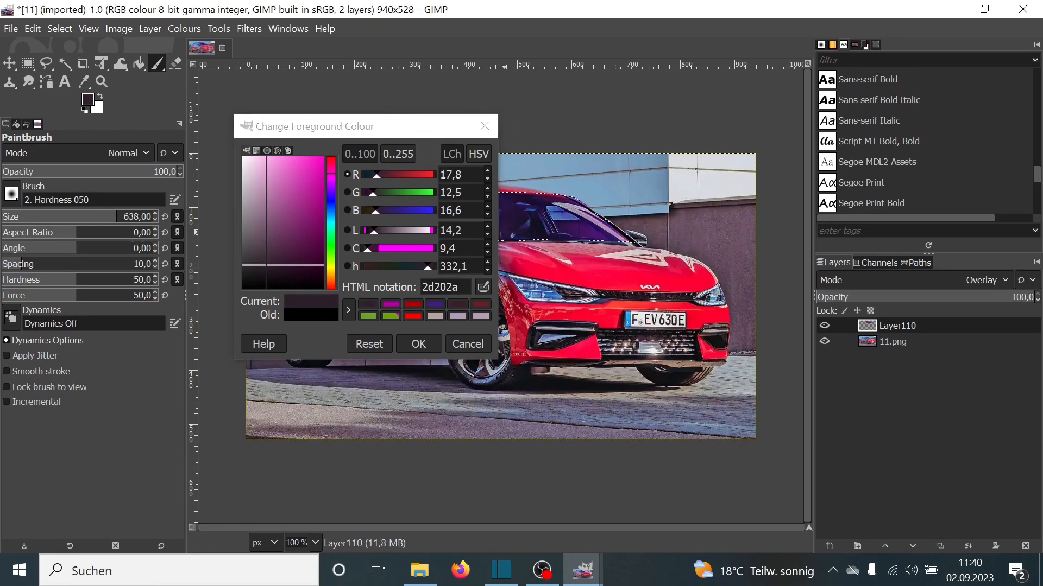
- Change the foreground colour to green 2d9c2a and repaint the windscreen selection with it
{"action": "left_click_drag", "start_coordinate": [389, 196], "coordinate": [406, 195]}
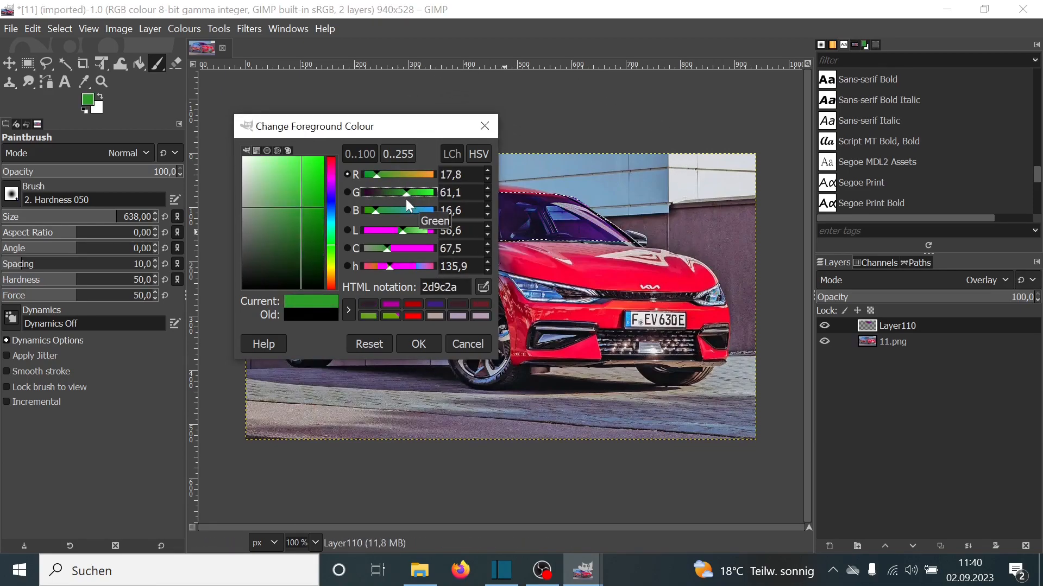
{"action": "left_click", "coordinate": [537, 226]}
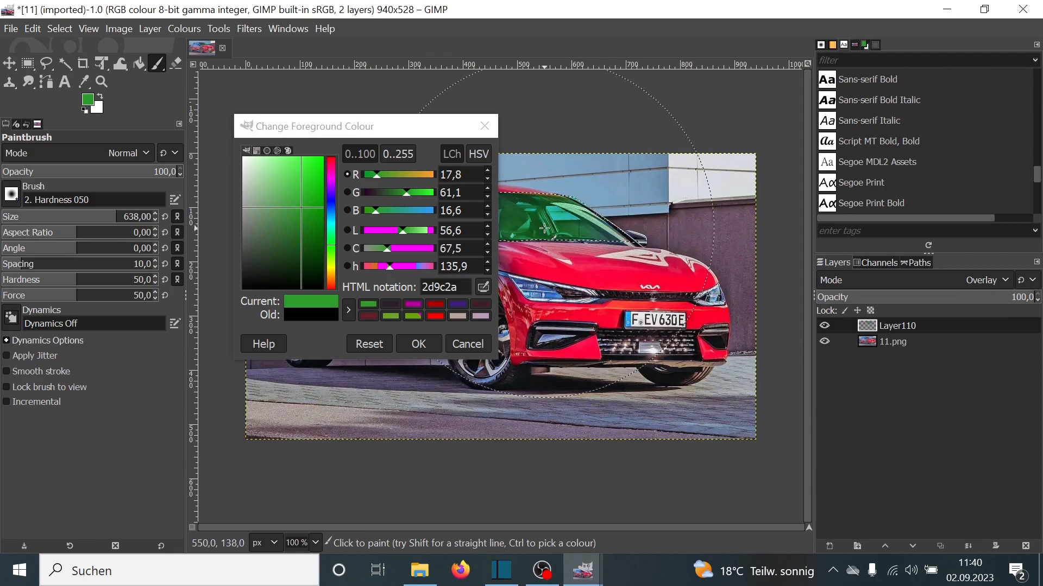